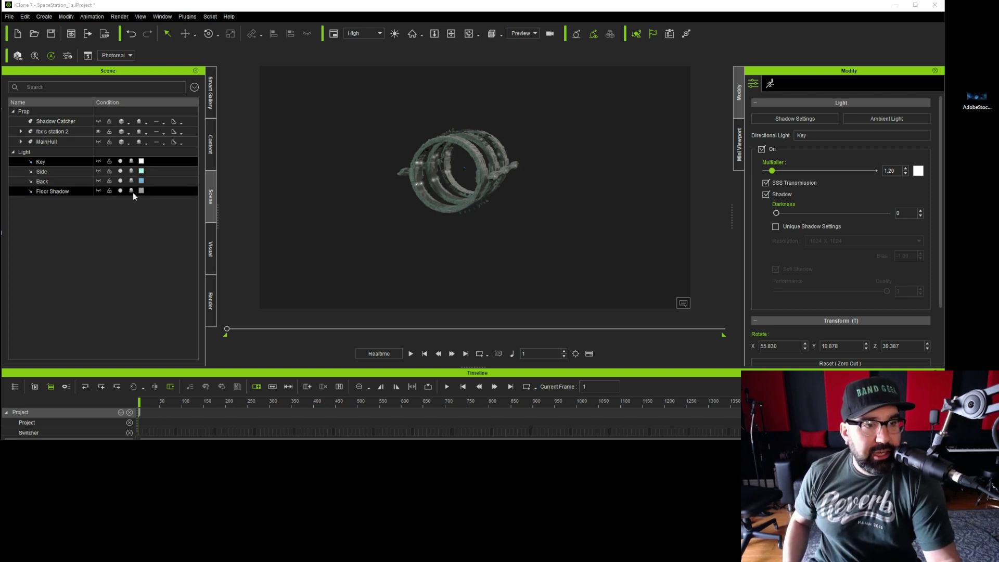
- Turn off the Key, Side, Back and Floor Shadow lights so the station goes dark
left_click(120, 161)
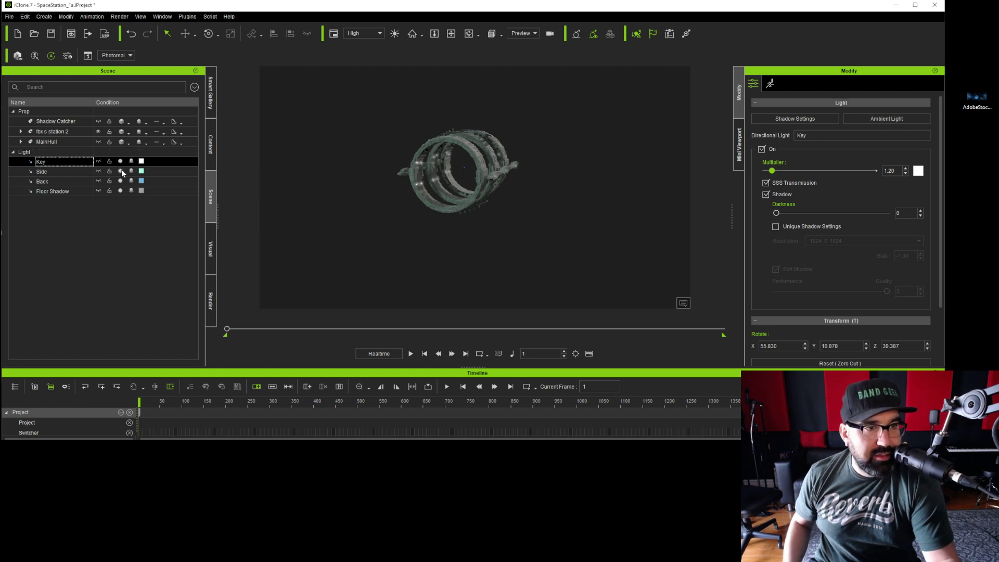
left_click(121, 173)
left_click(121, 181)
left_click(121, 191)
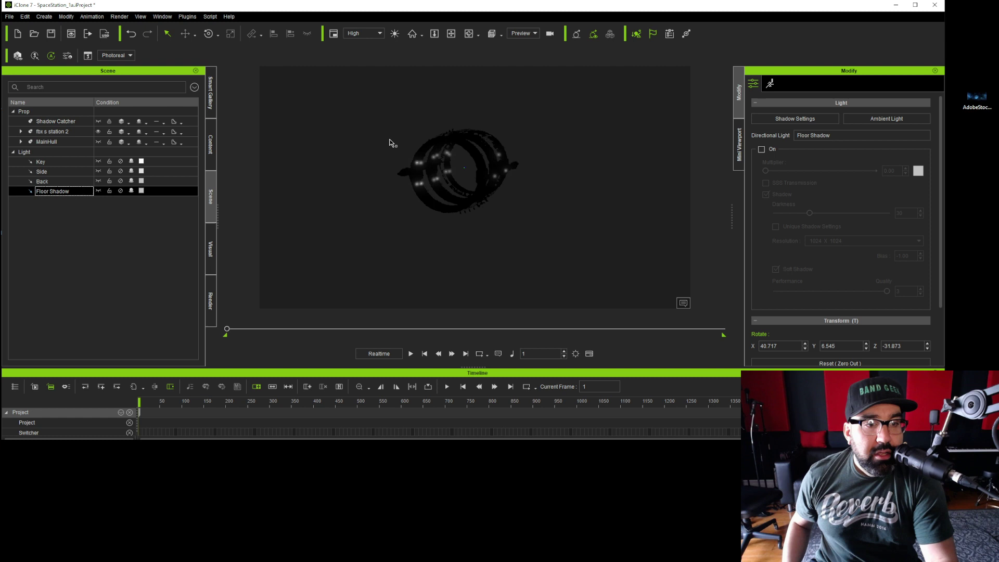
- Apply the Clear Day 00 sky template and try a lower strength in its texture settings
left_click(211, 143)
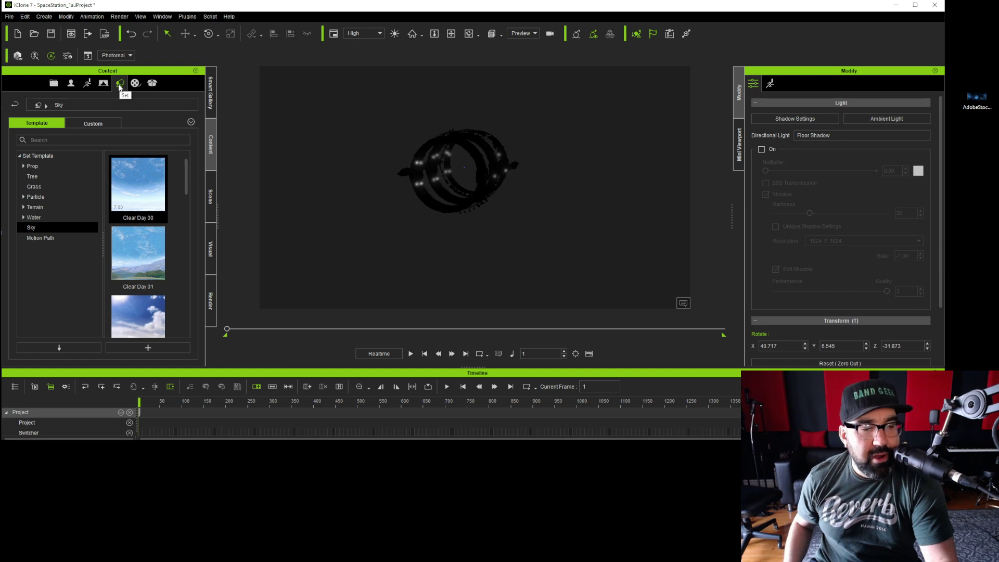
double_click(150, 196)
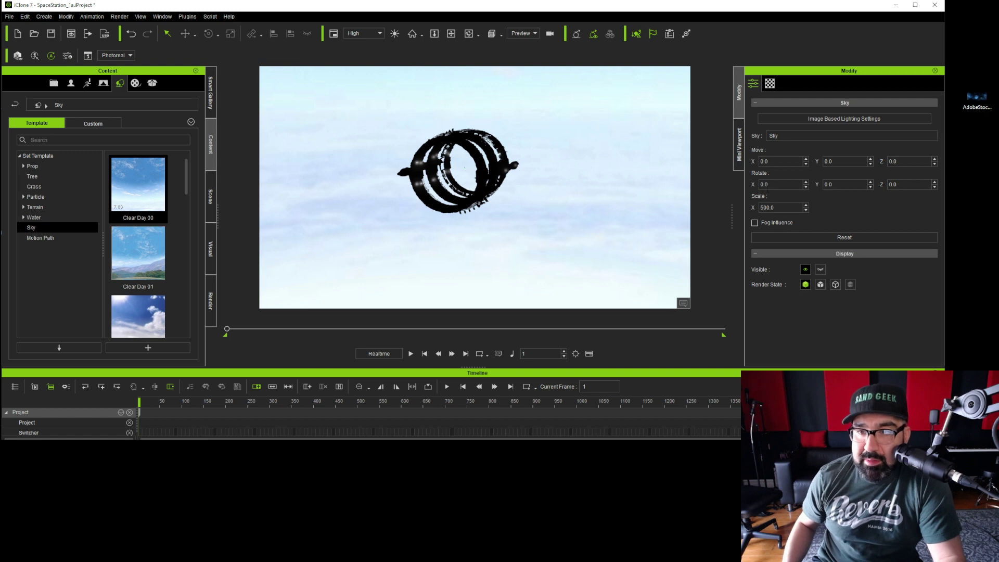
left_click(770, 83)
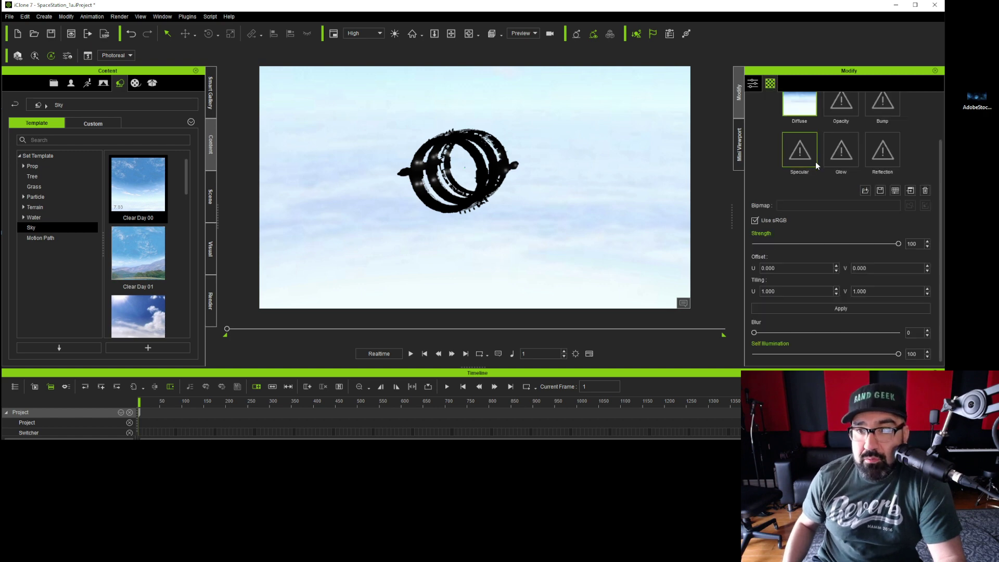
scroll(783, 110, "up", 2)
scroll(841, 182, "down", 2)
scroll(841, 182, "down", 1)
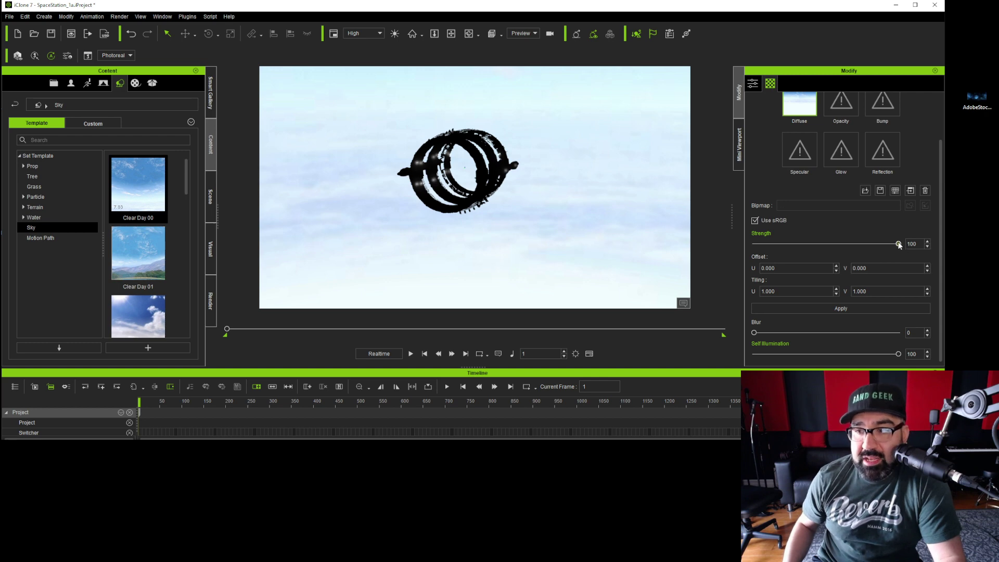
mouse_move(898, 245)
left_mouse_down()
mouse_move(744, 248)
mouse_move(908, 243)
left_mouse_up()
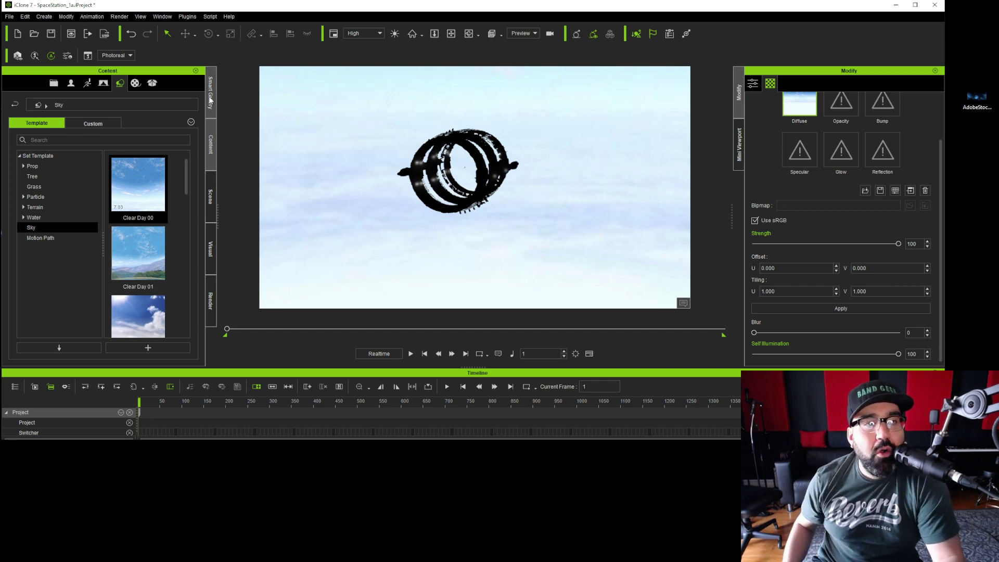
- Test the Image Based Lighting strength on the model in Visual settings, then return it to 0
left_click(208, 246)
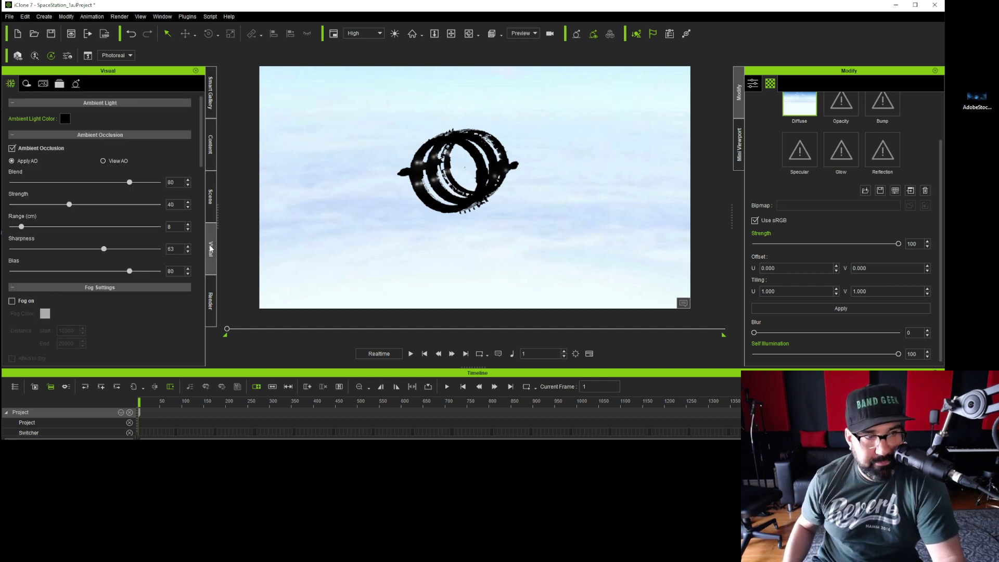
scroll(203, 172, "down", 3)
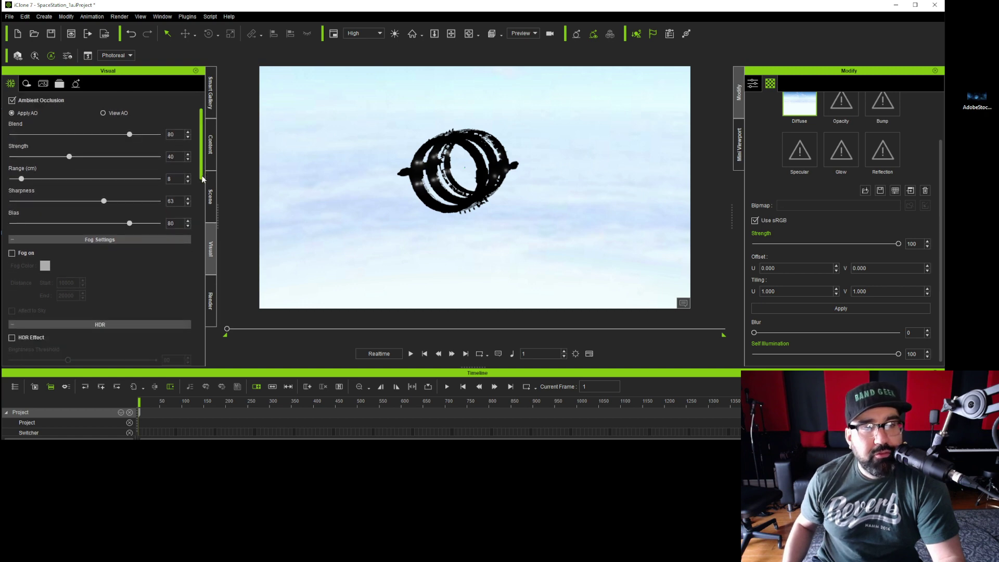
scroll(202, 164, "up", 3)
left_click_drag(203, 166, 208, 281)
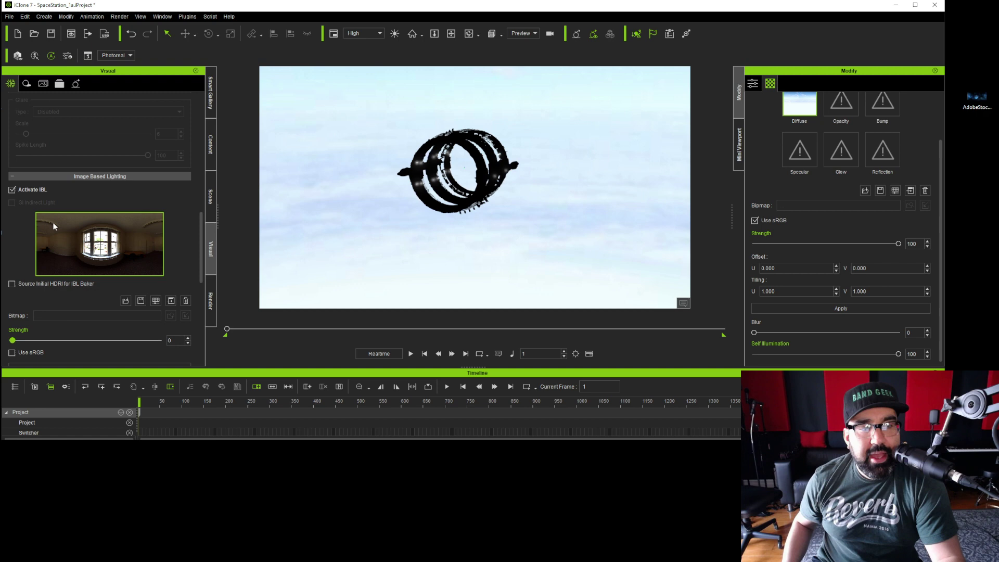
left_click_drag(198, 223, 203, 232)
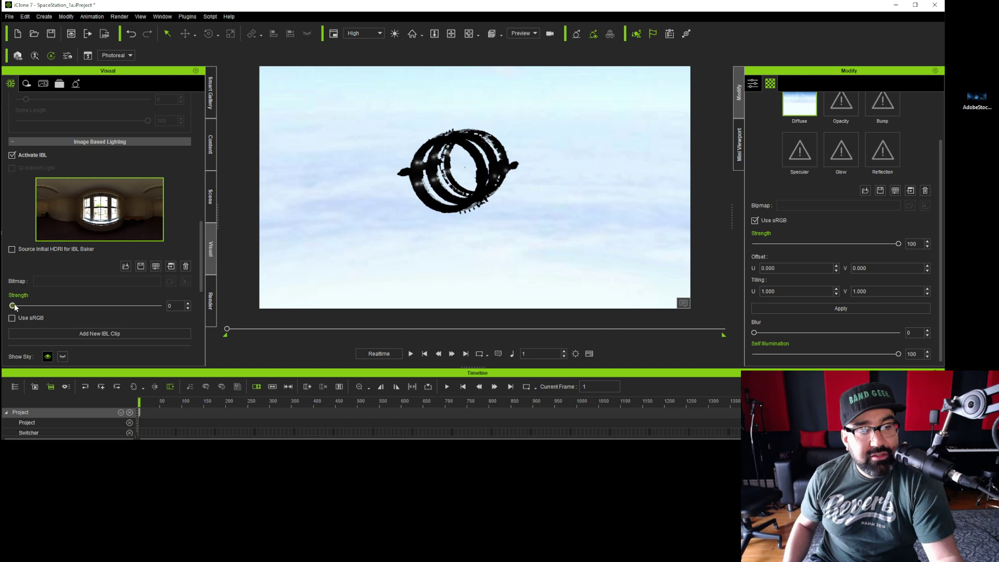
left_click_drag(14, 307, 152, 295)
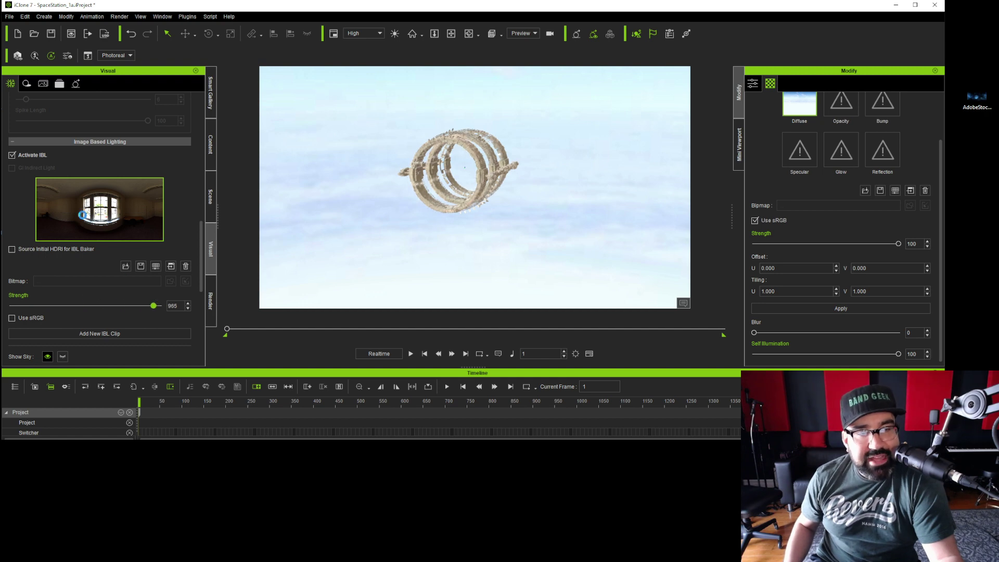
left_click_drag(153, 306, 89, 305)
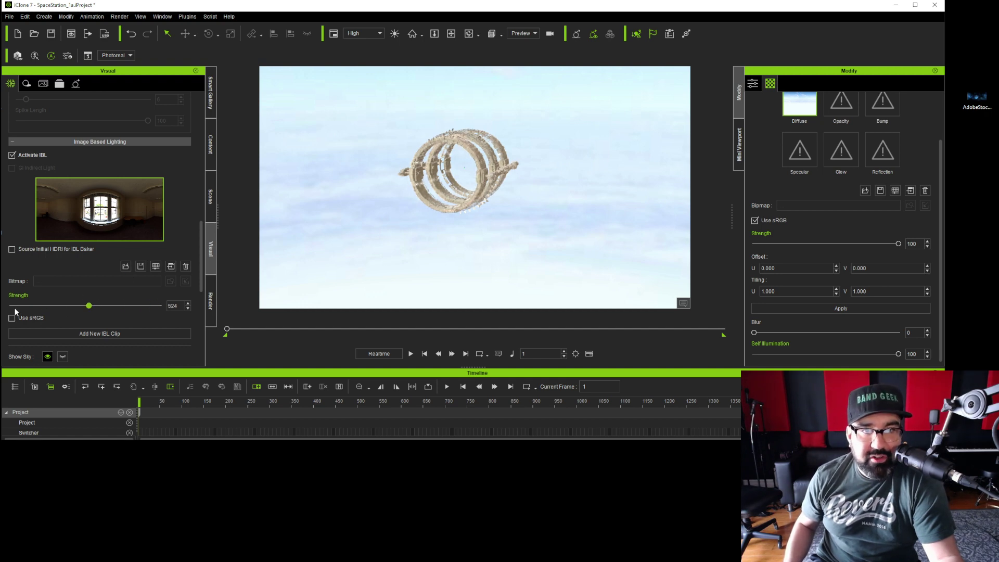
left_click_drag(15, 311, 11, 310)
scroll(199, 237, "down", 1)
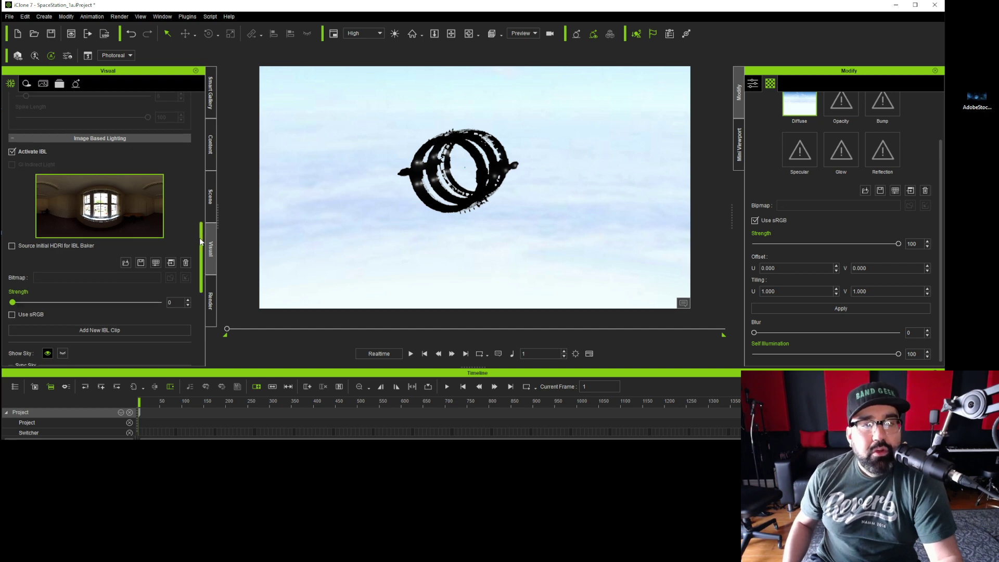
- Load the starry nebula space image as the IBL map and test its strength
scroll(198, 237, "down", 3)
scroll(199, 237, "up", 3)
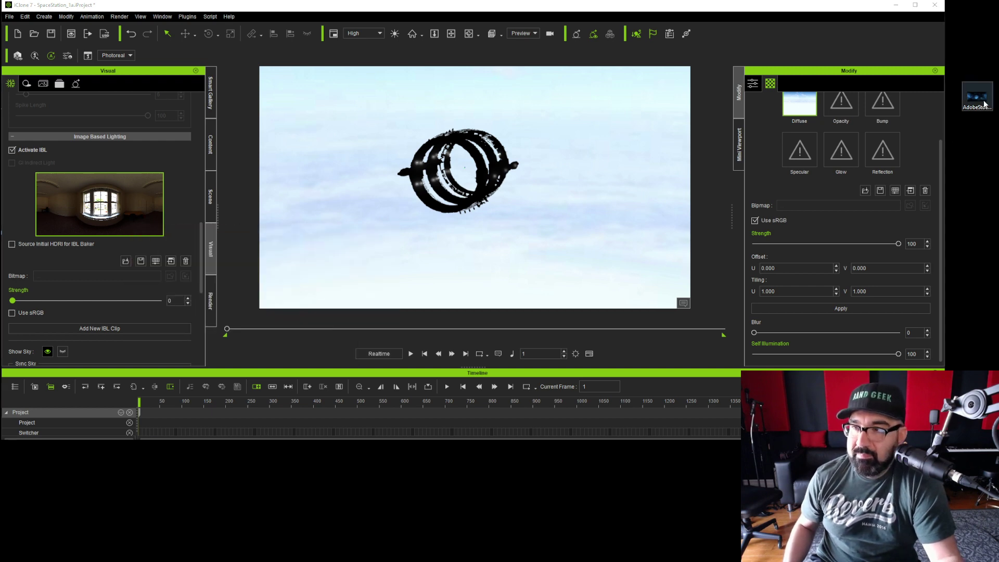
left_click_drag(992, 107, 303, 74)
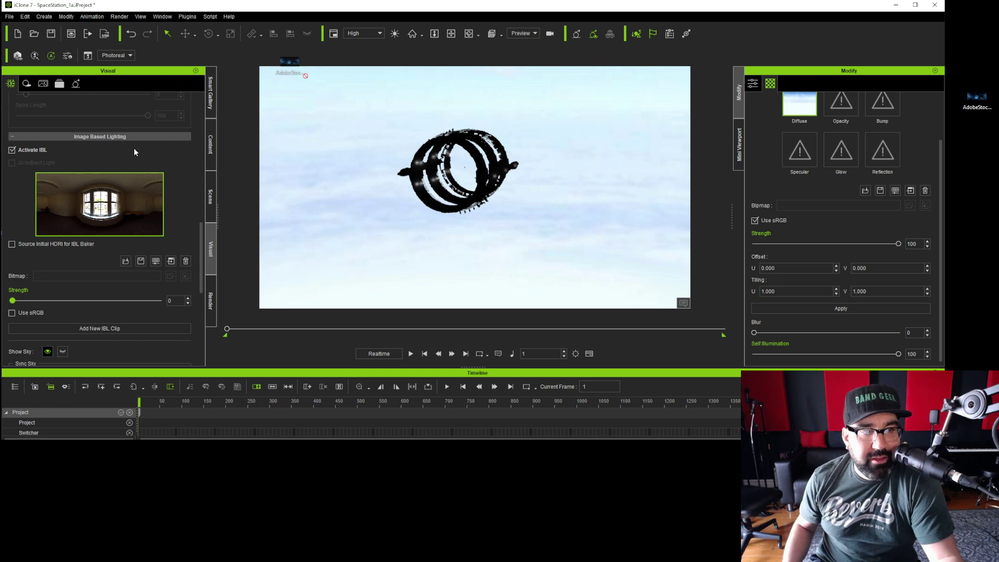
left_click_drag(135, 151, 124, 197)
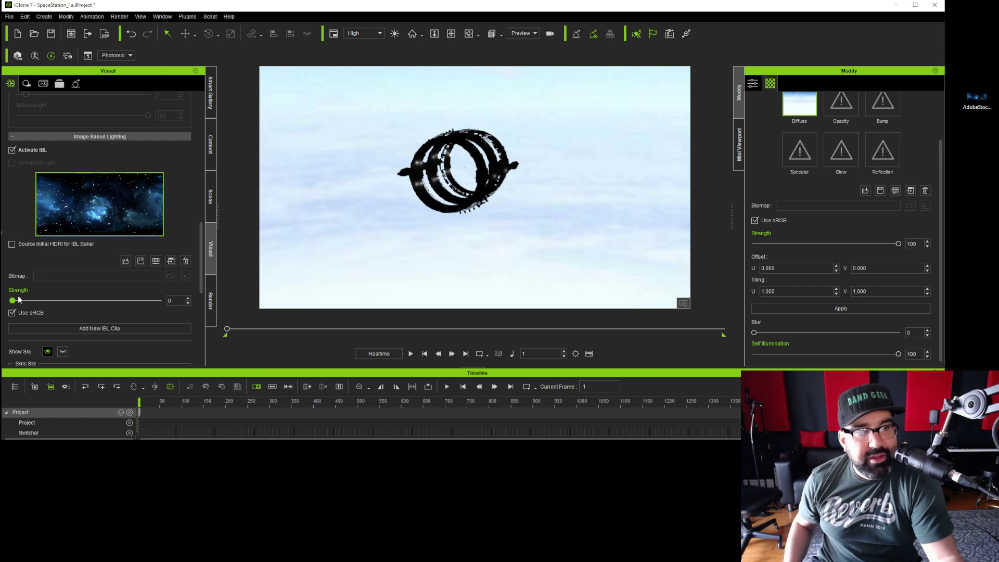
mouse_move(13, 301)
left_mouse_down()
mouse_move(161, 296)
mouse_move(9, 300)
left_mouse_up()
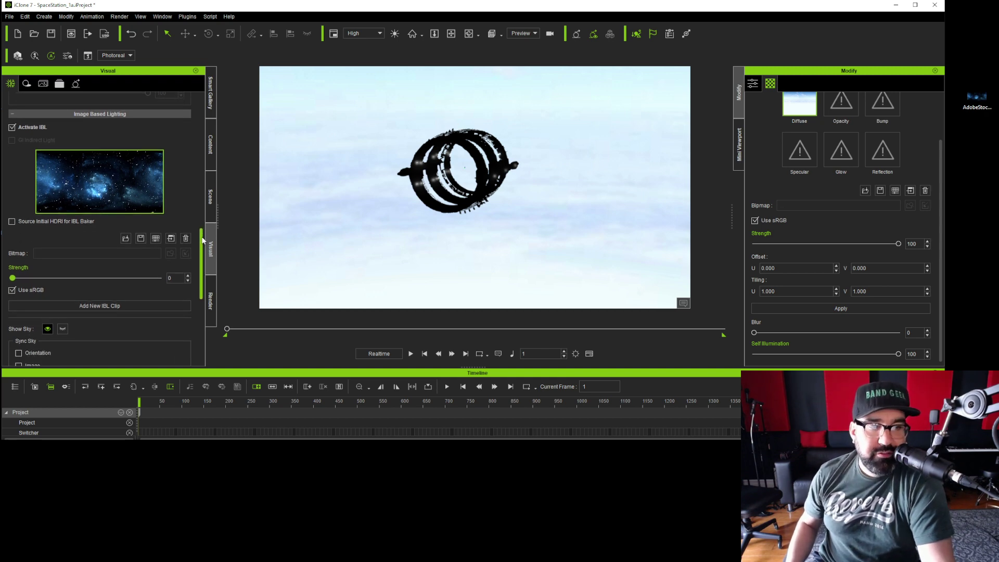
left_click_drag(204, 239, 204, 263)
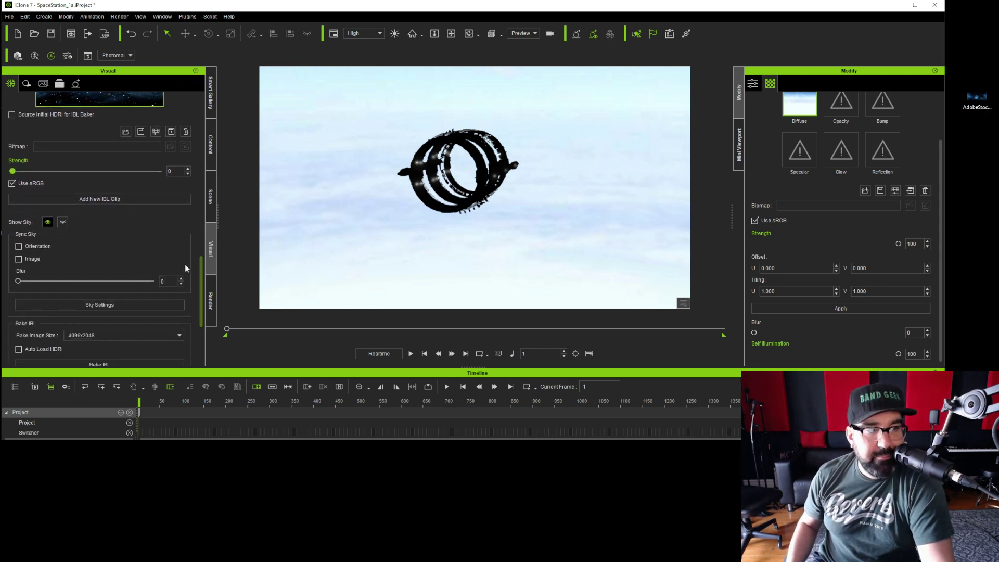
- Show the IBL space image as the sky background, nudge its rotation, and set strength 1000
left_click(18, 259)
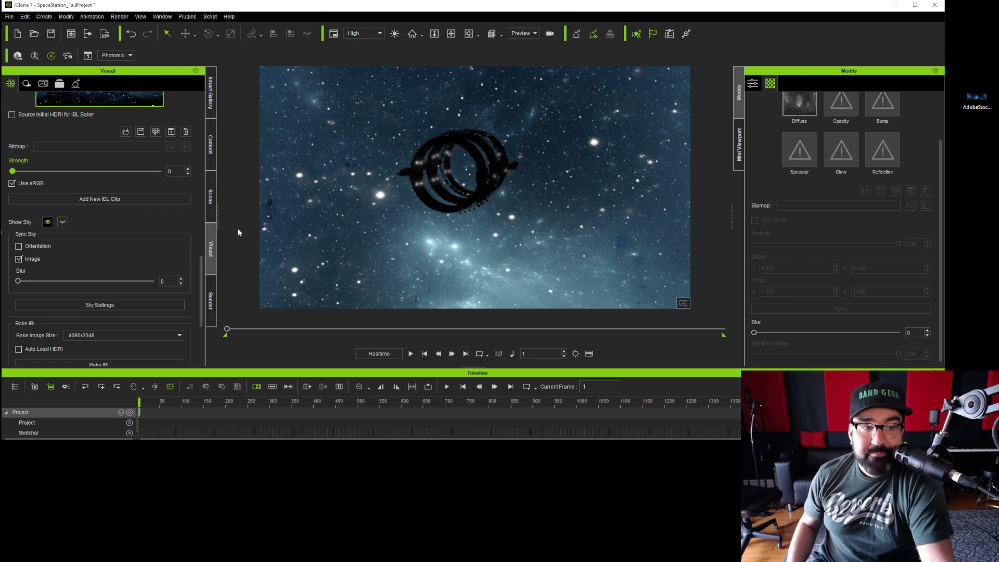
scroll(201, 281, "down", 5)
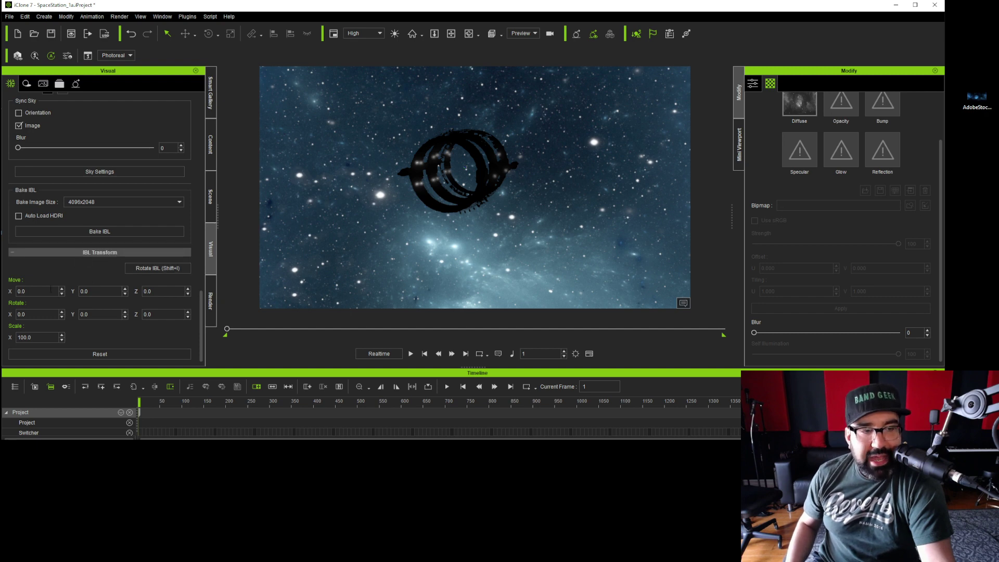
left_click(158, 268)
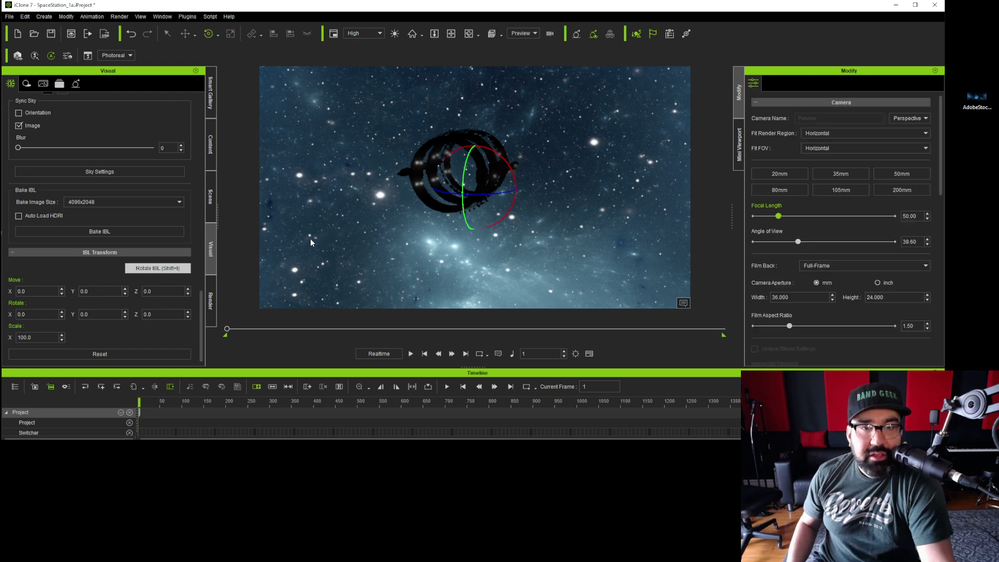
left_click_drag(462, 197, 452, 195)
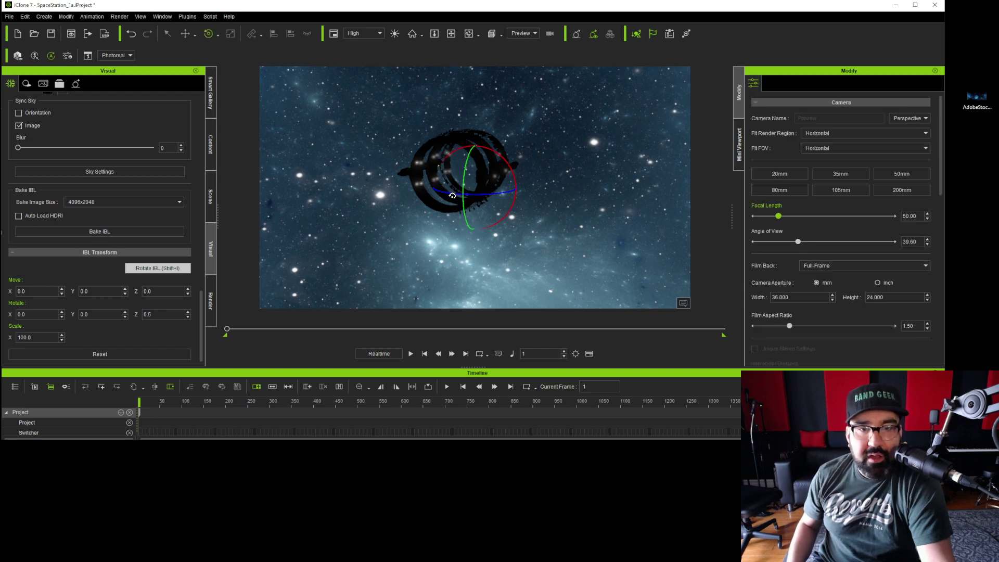
left_click(154, 272)
left_click_drag(201, 302, 207, 236)
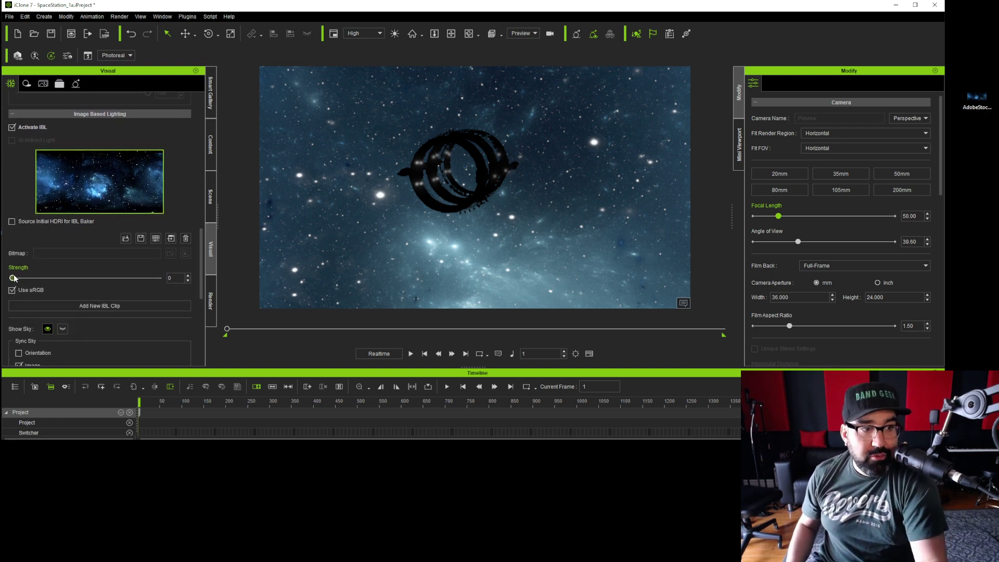
left_click_drag(13, 278, 200, 315)
- Spin the IBL background around Z and Y, then reset its rotation to zero
left_click(159, 268)
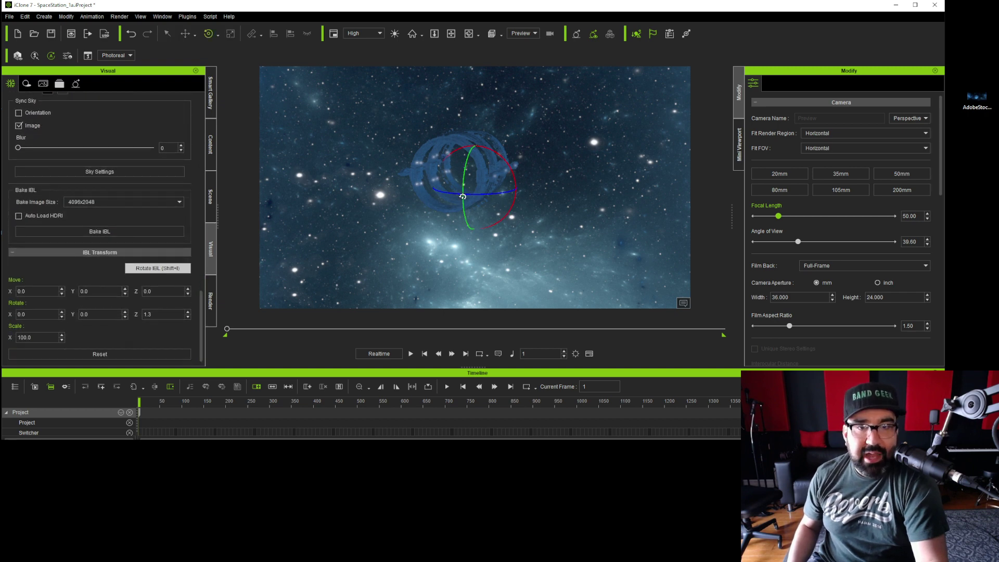
left_click_drag(463, 197, 470, 336)
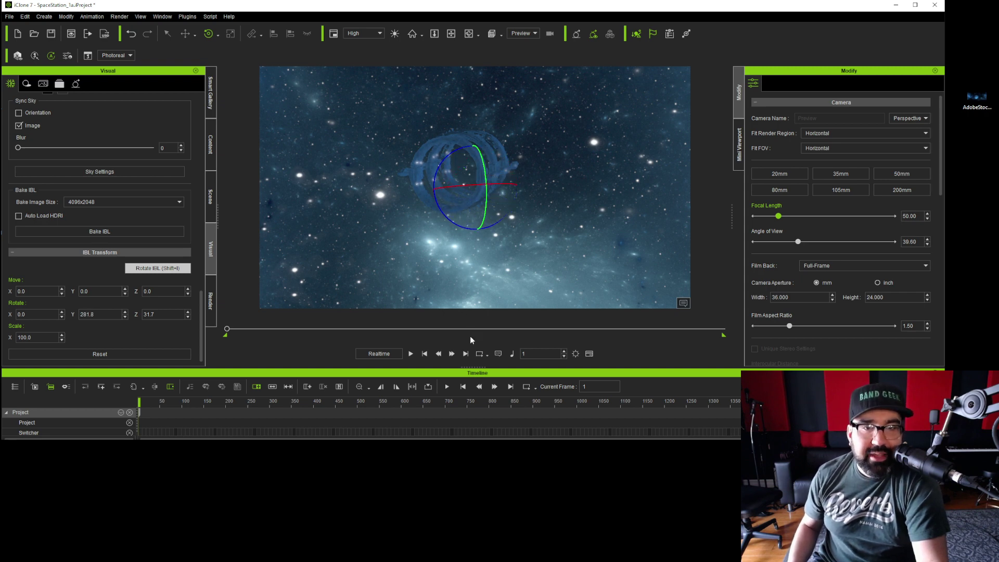
left_click_drag(479, 301, 482, 70)
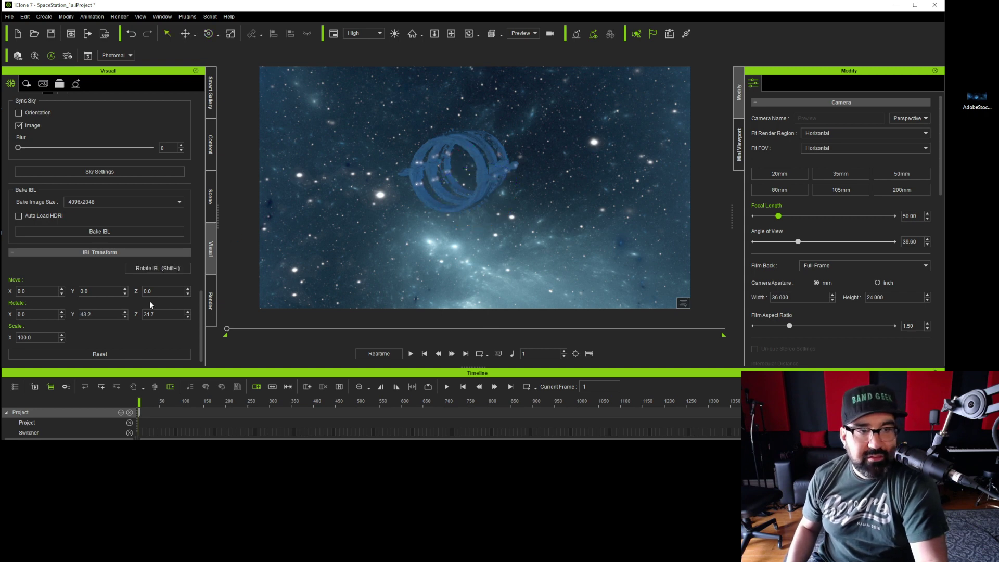
left_click(145, 351)
left_click_drag(200, 309, 208, 256)
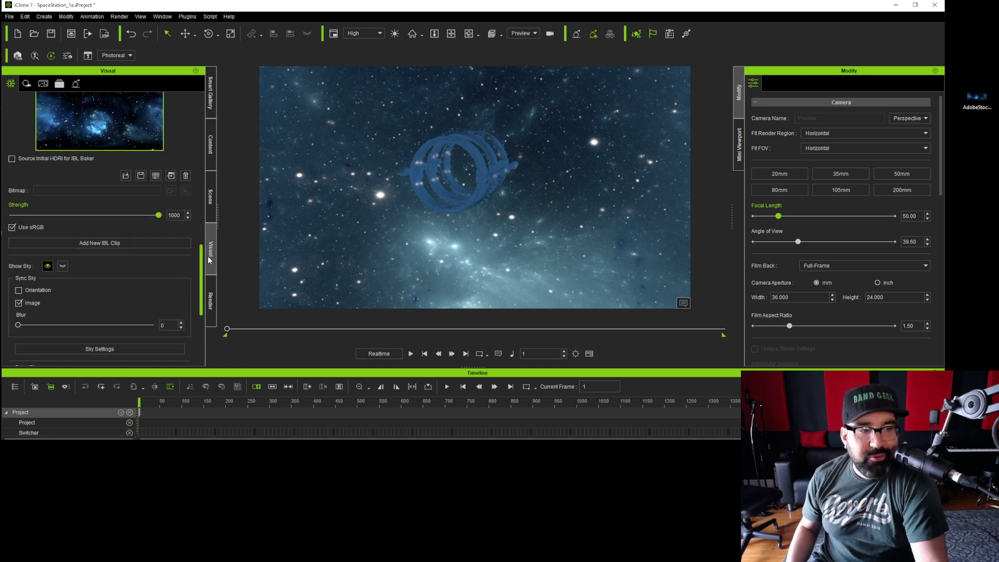
- Sync sky orientation with the lighting and rotate the IBL background to Z 13.7
left_click(20, 291)
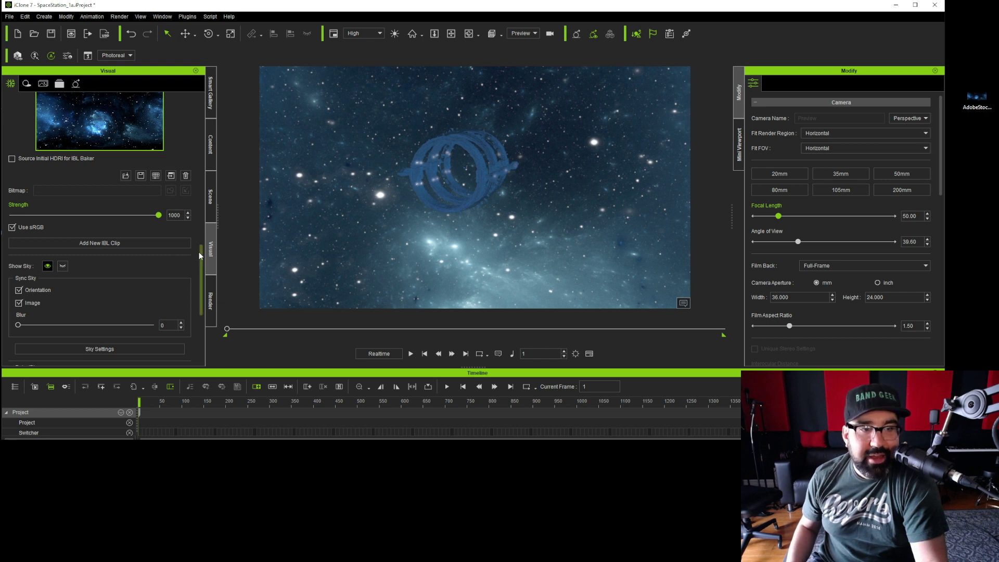
left_click_drag(199, 252, 204, 300)
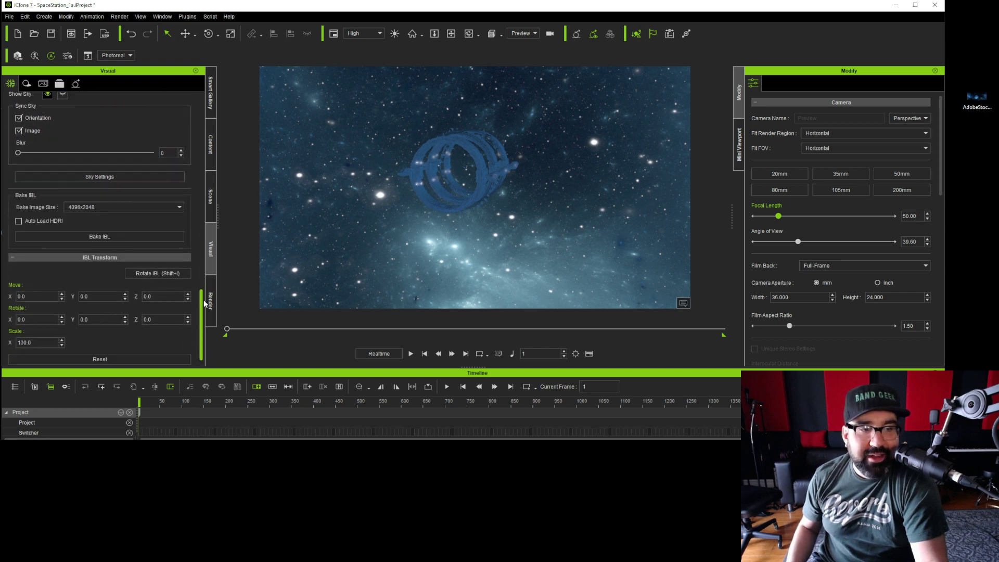
left_click(156, 270)
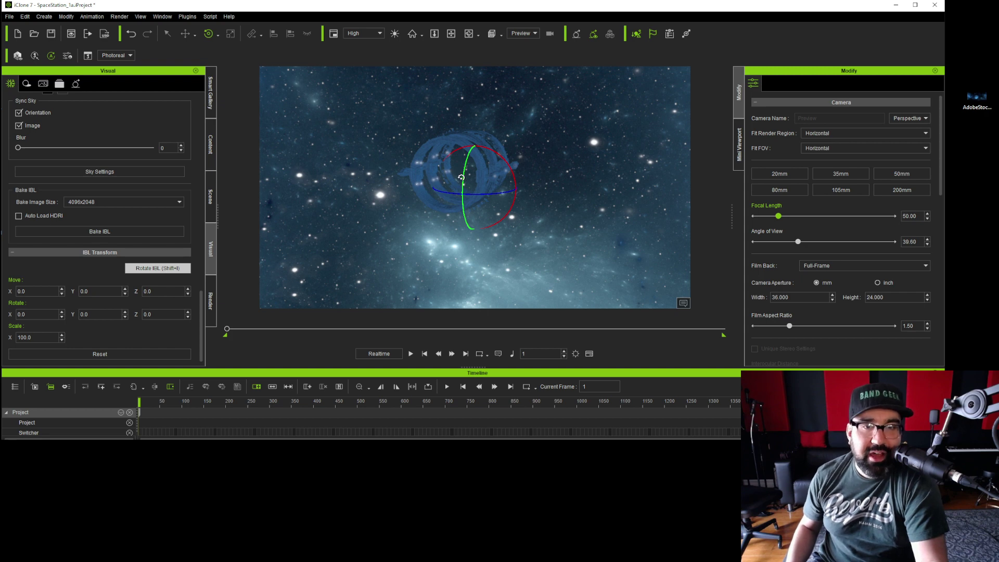
left_click_drag(478, 193, 523, 190)
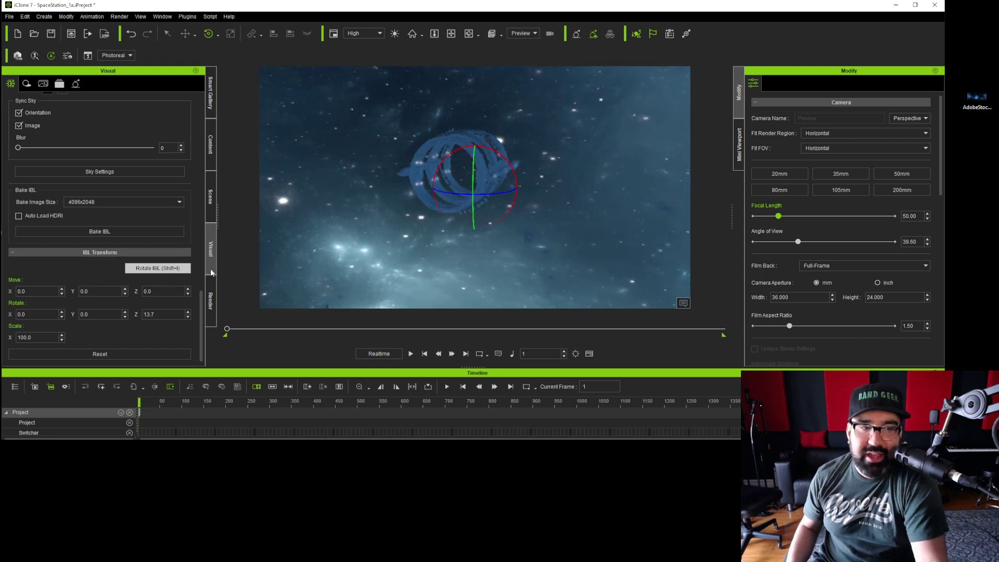
left_click(176, 270)
scroll(204, 302, "up", 2)
scroll(204, 302, "down", 2)
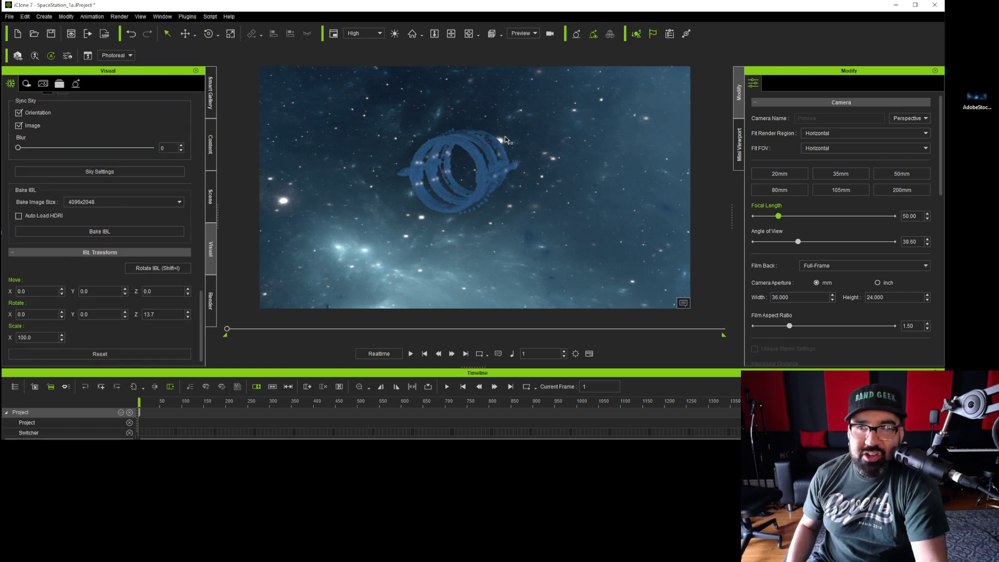
scroll(201, 298, "up", 3)
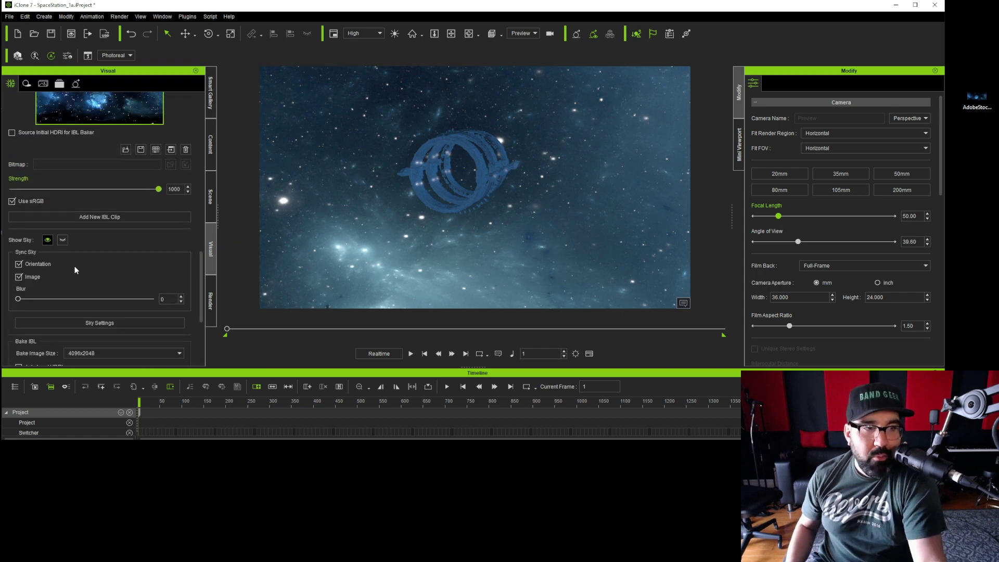
- Uncheck Sync Sky Image and turn the IBL further to a Z rotation of 17.9
left_click(19, 277)
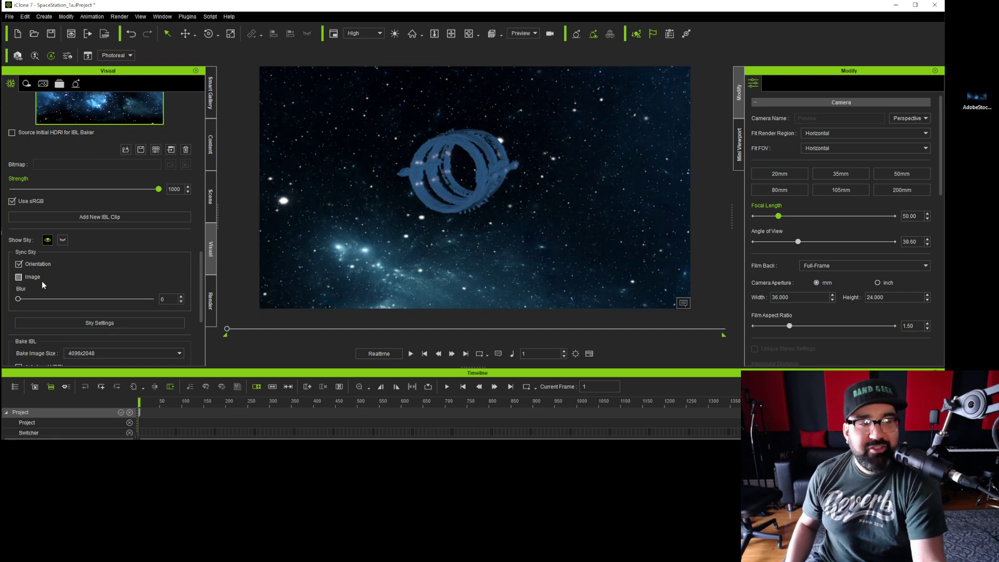
scroll(194, 281, "down", 5)
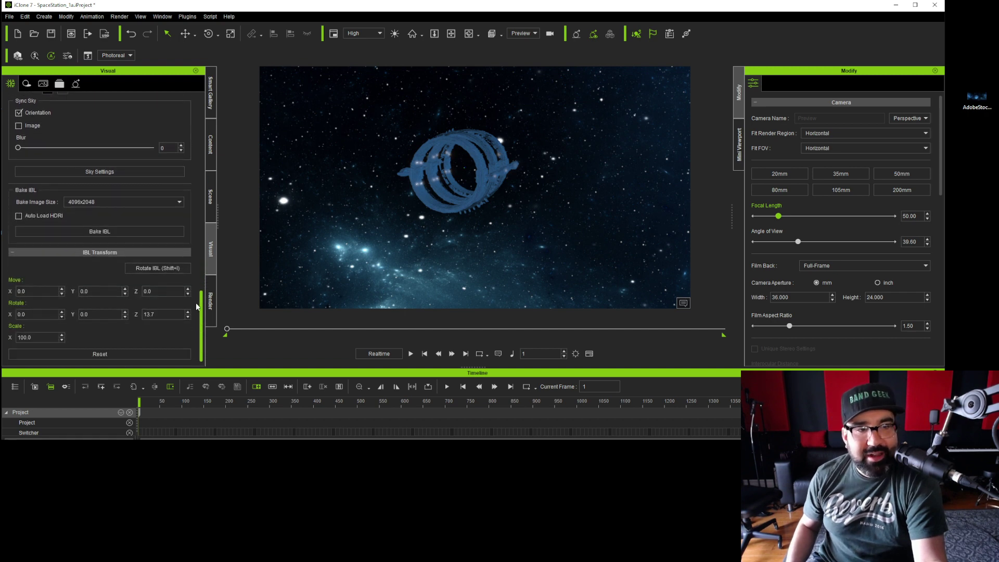
left_click(158, 268)
left_click_drag(491, 191, 500, 188)
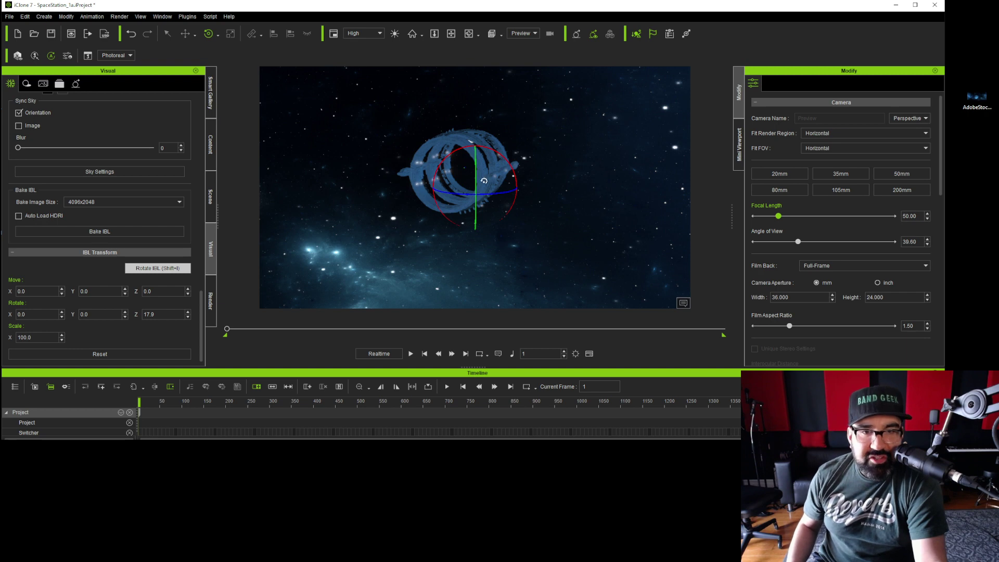
- Select the Sky object in the Scene list and show its texture settings
left_click(210, 202)
double_click(62, 201)
left_click(46, 211)
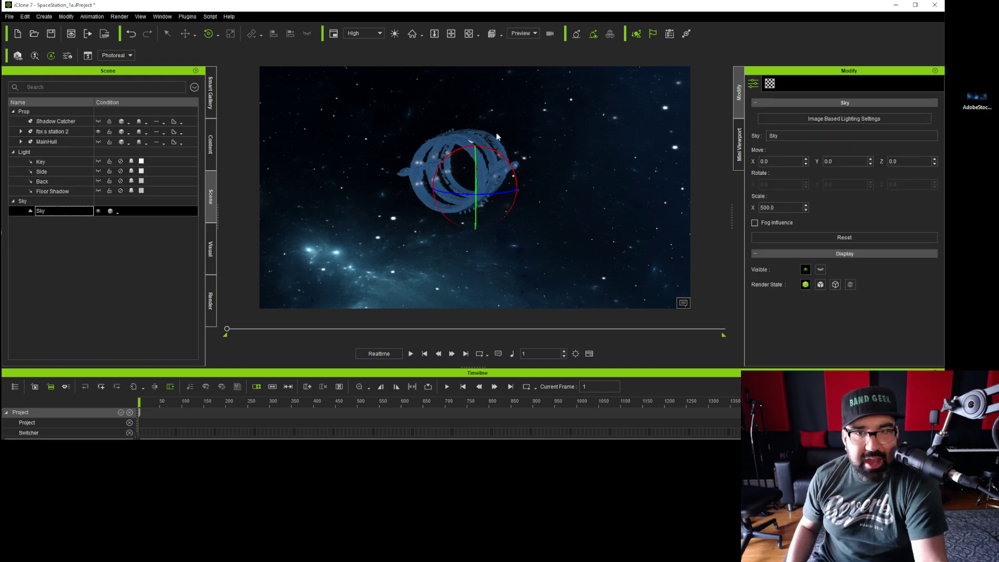
left_click(769, 83)
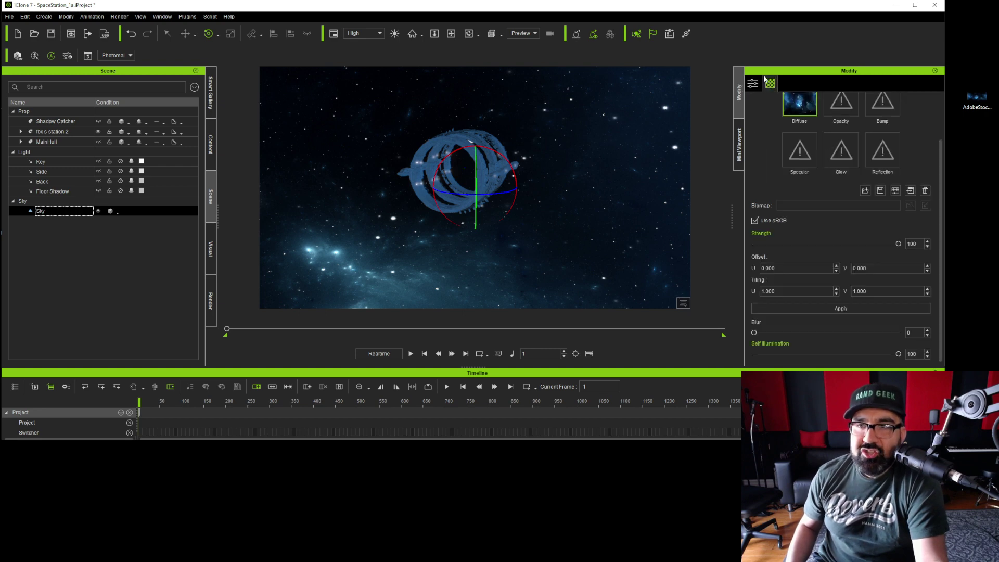
scroll(848, 220, "up", 2)
scroll(823, 186, "down", 2)
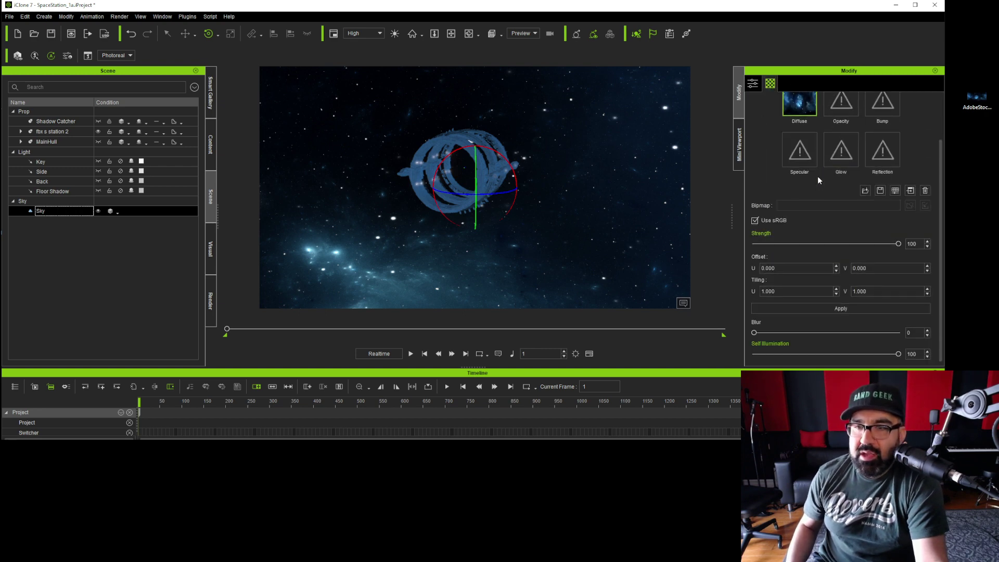
- Set the sky texture's Tiling U to 1.1, apply it, and rotate the sky backdrop
double_click(787, 291)
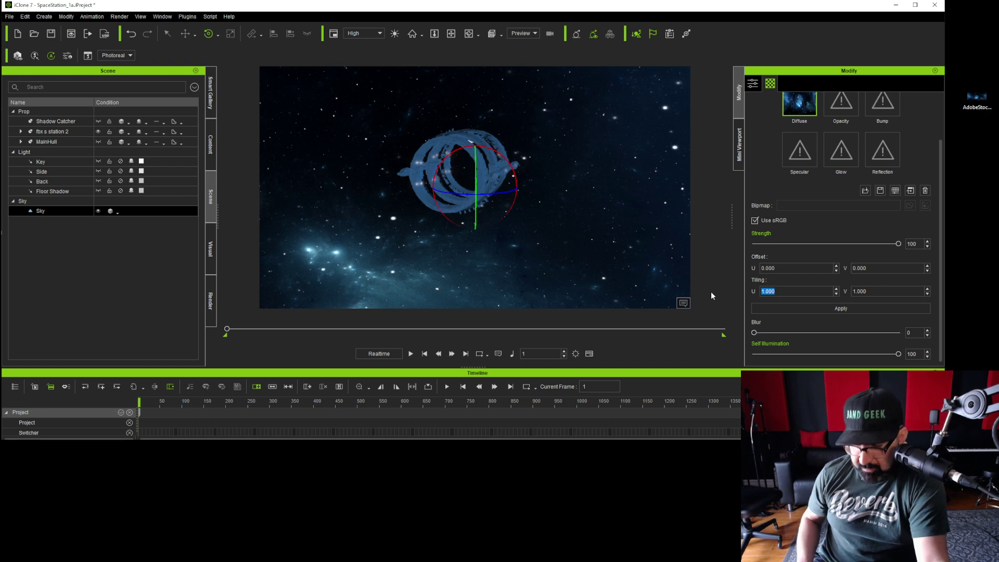
type("1.1")
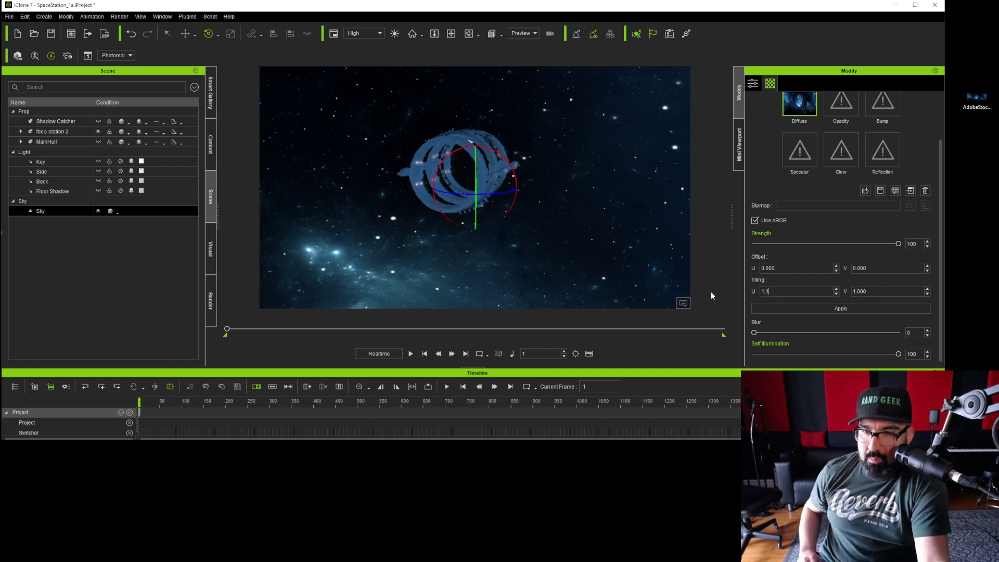
key("Return")
left_click(830, 308)
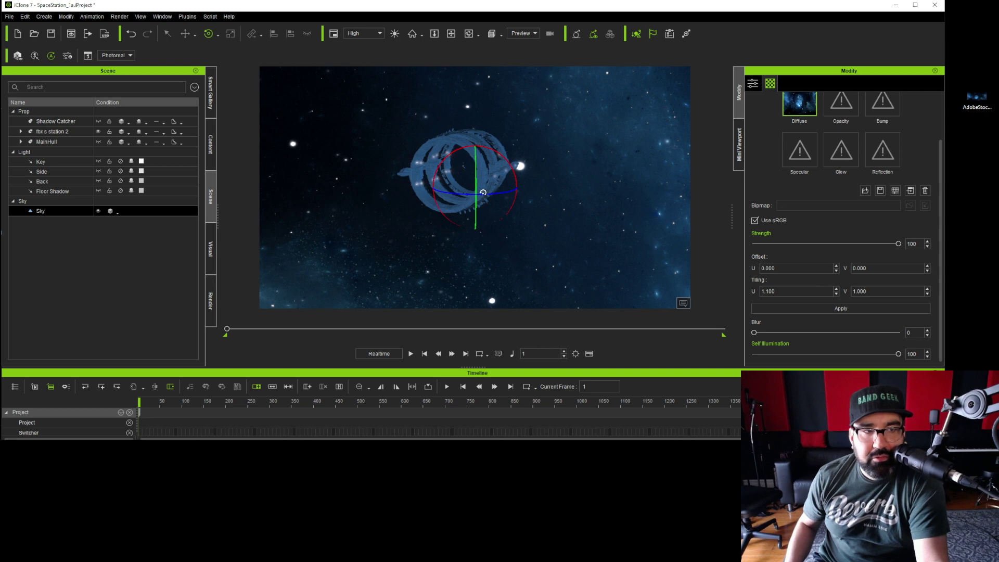
left_click_drag(483, 193, 446, 180)
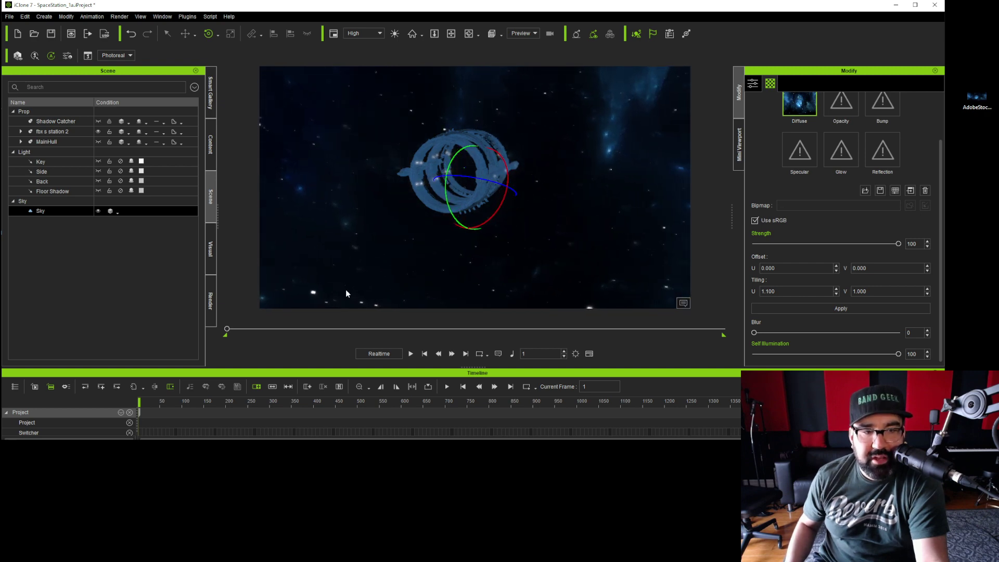
- Key the IBL rotation at frame 400 to 355.6, 23.4, 340.1, then return to frame 1
left_click(211, 257)
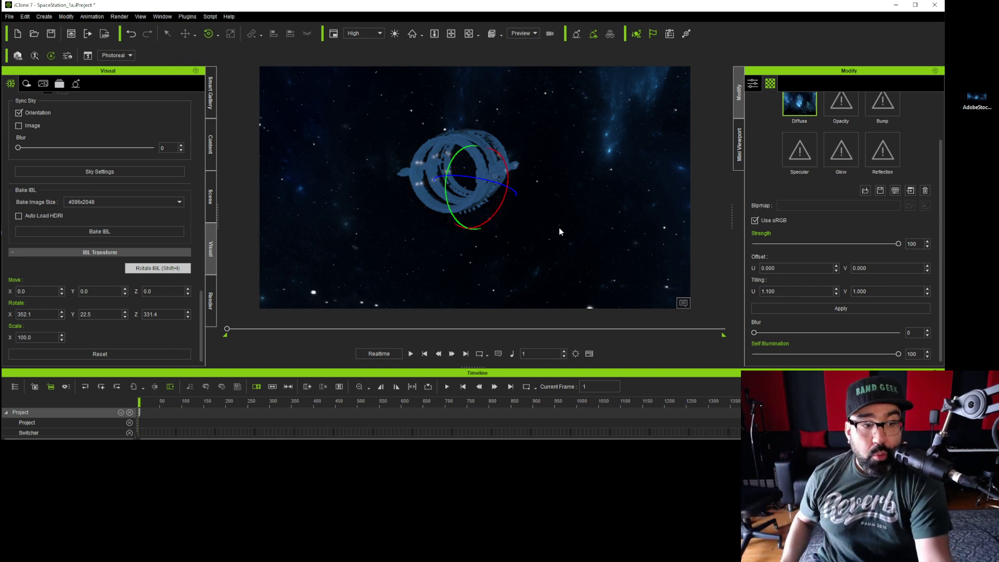
left_click_drag(140, 404, 314, 402)
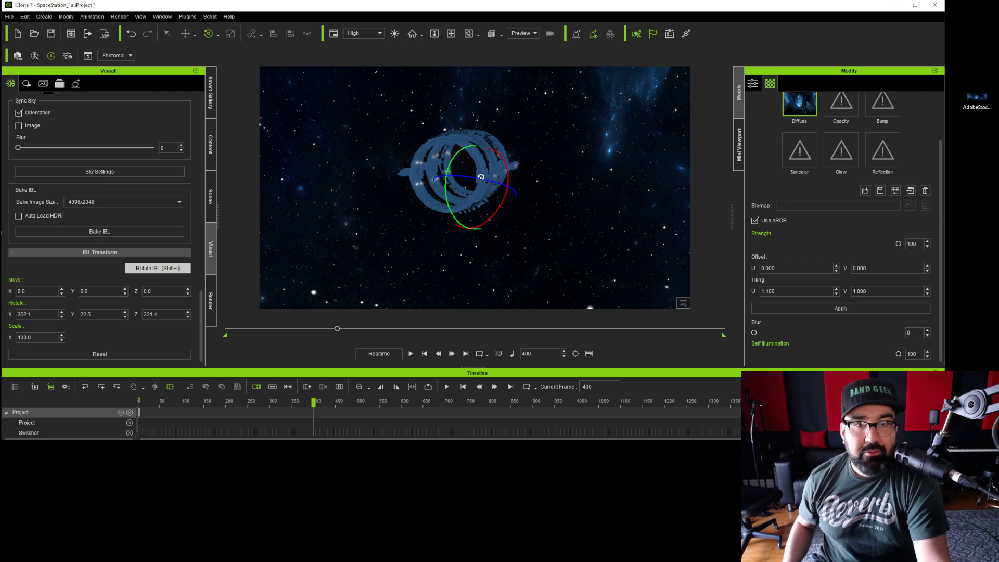
left_click_drag(481, 177, 496, 187)
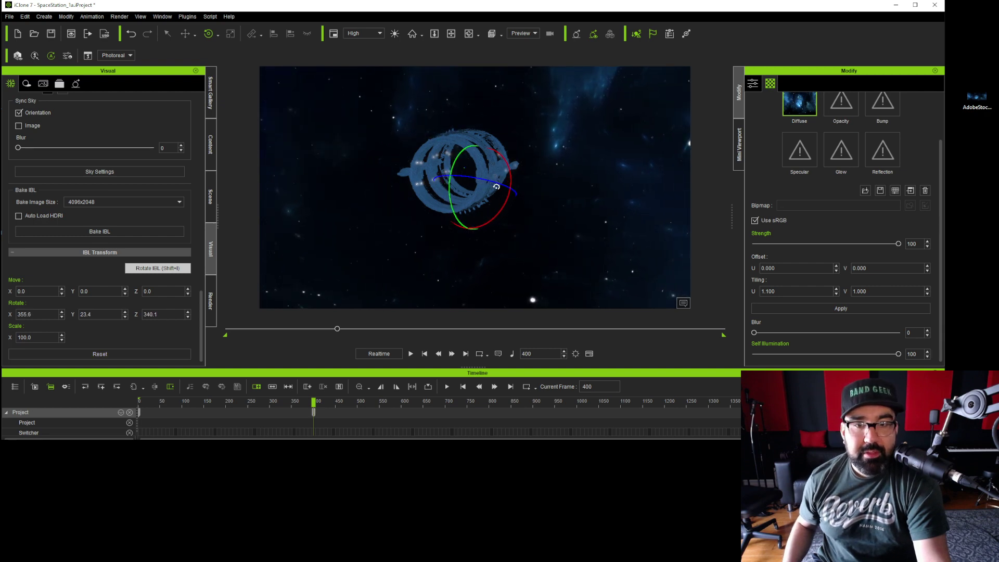
left_click_drag(311, 404, 139, 404)
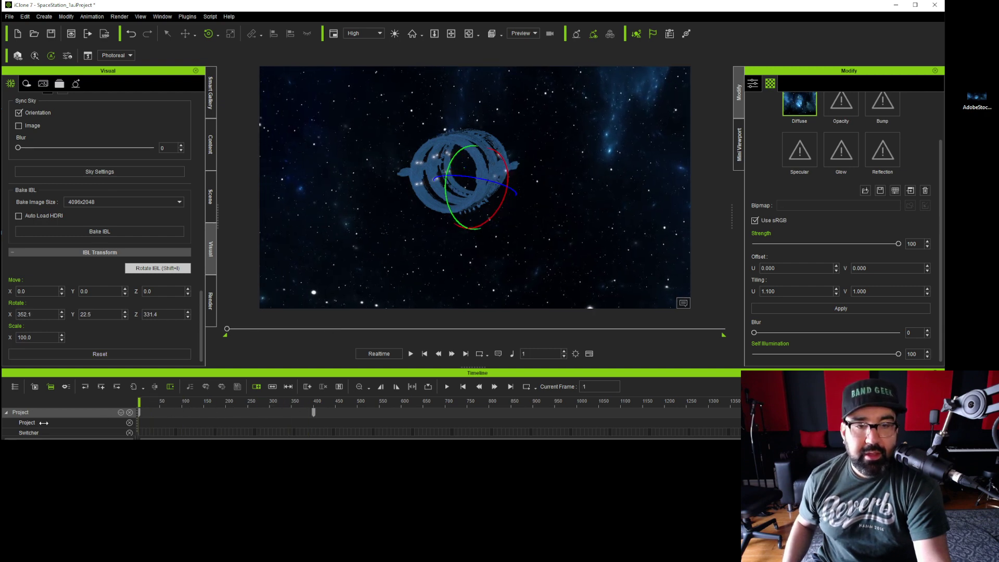
- Play back the animation, checking frames 799 and 1800, to watch the nebula backdrop rotate
left_click(411, 354)
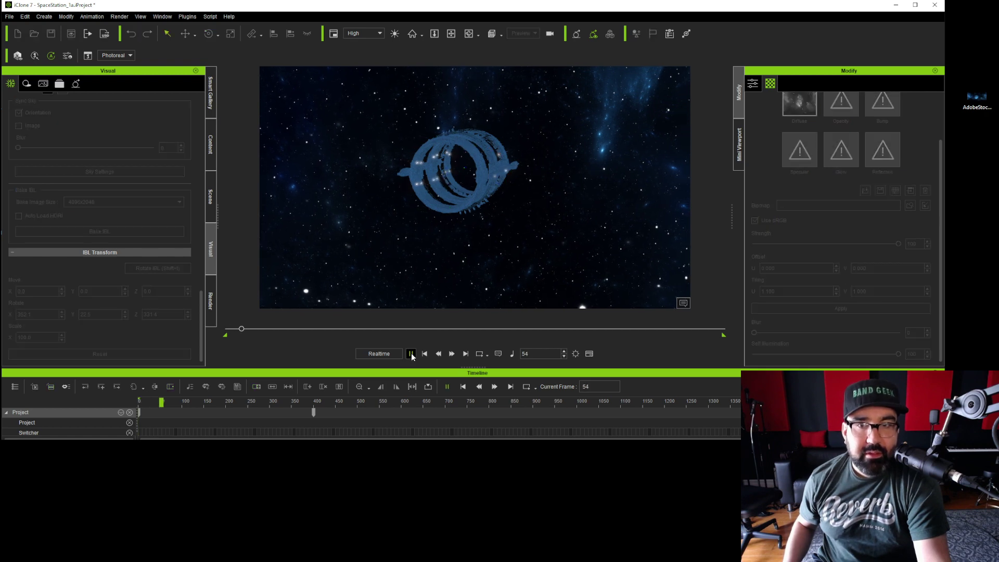
left_click(411, 354)
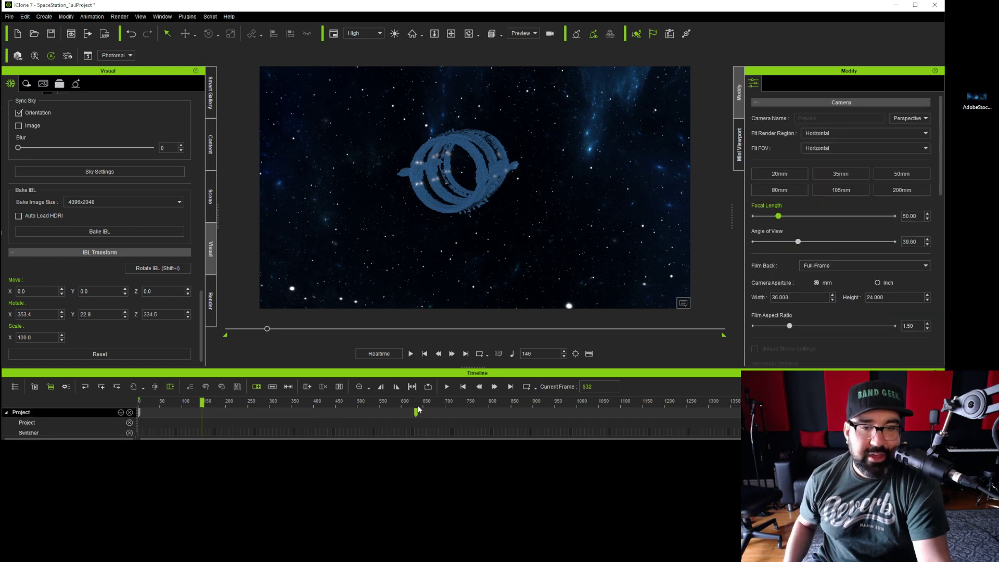
left_click(488, 411)
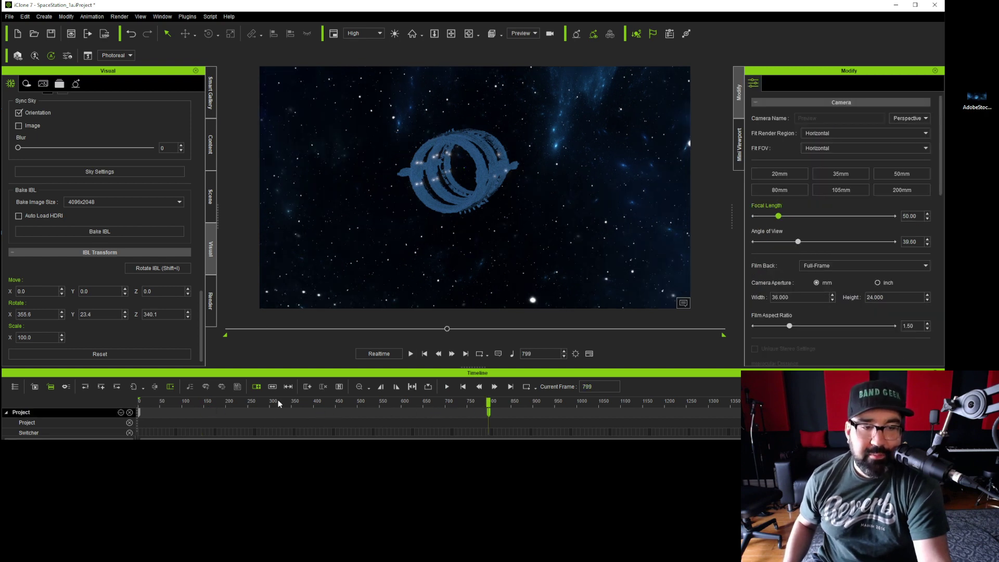
left_click(424, 353)
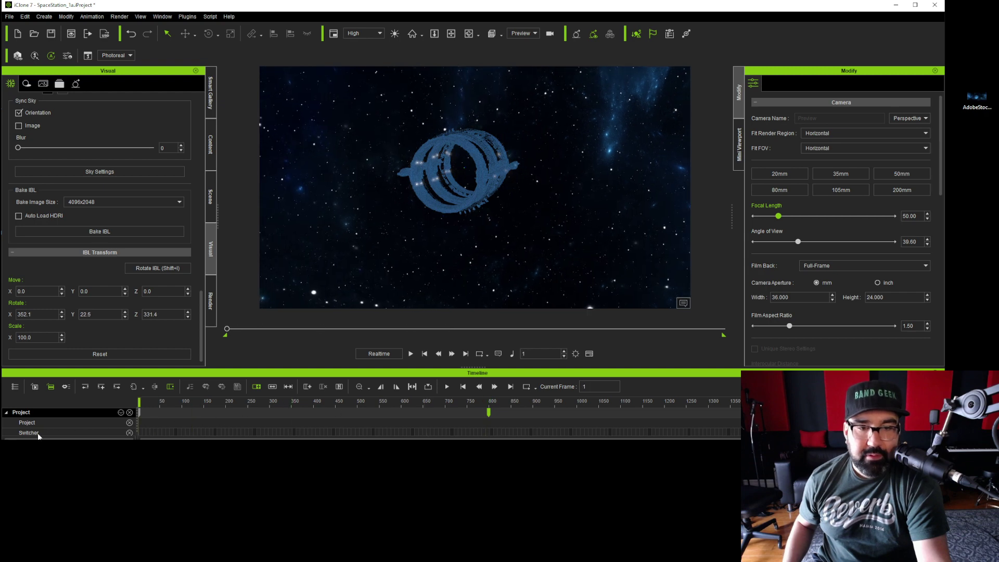
left_click(411, 353)
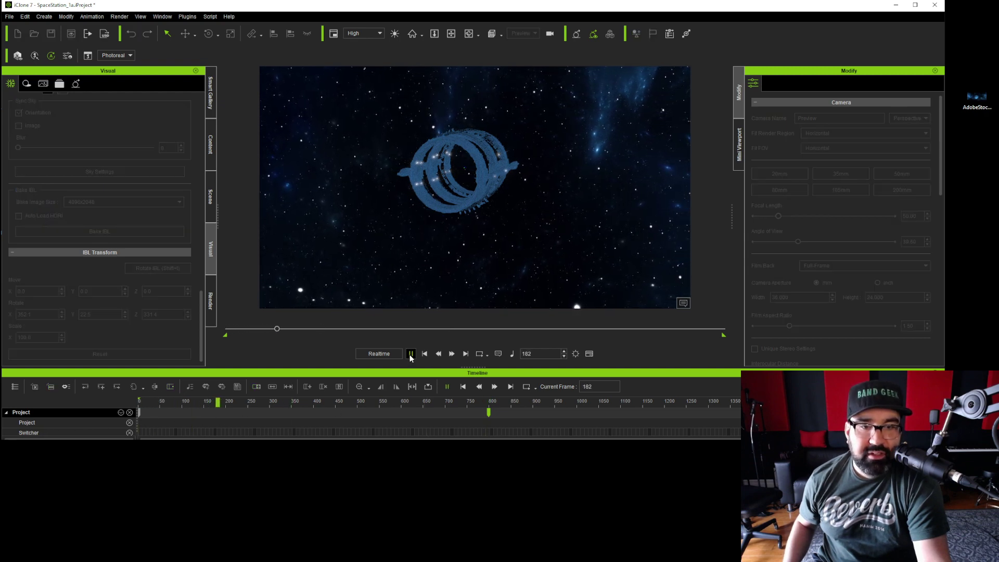
left_click(411, 354)
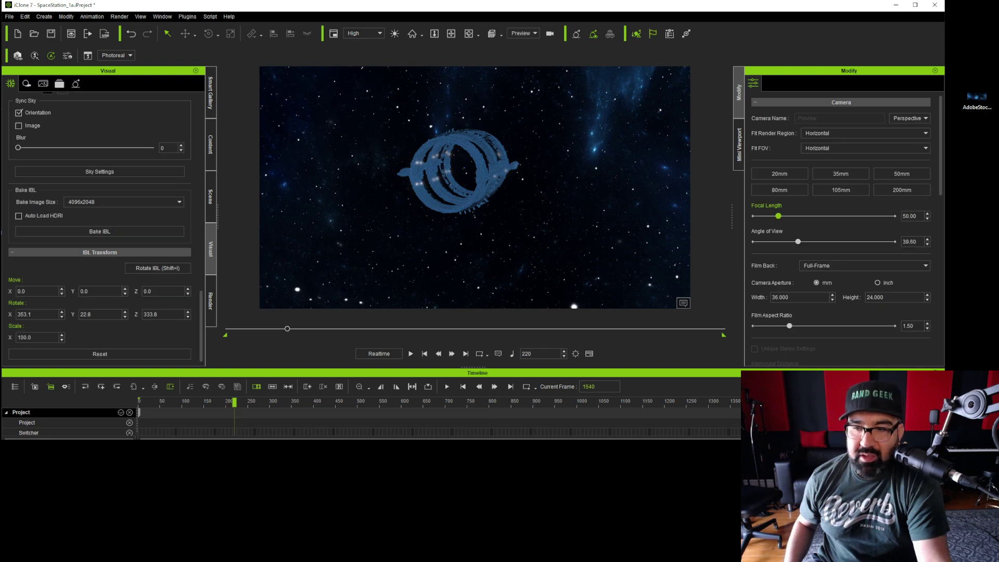
key("End")
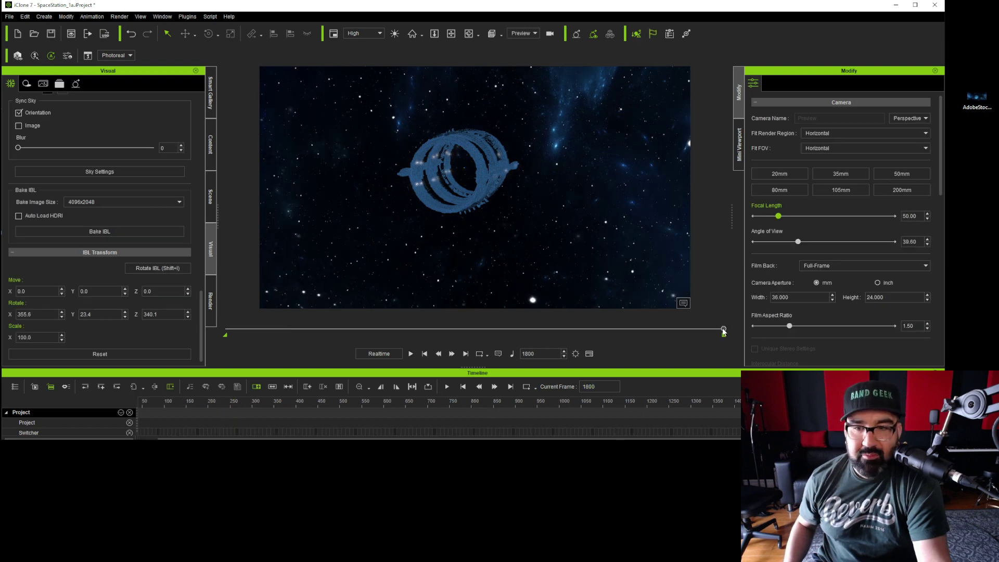
left_click_drag(723, 332, 162, 339)
left_click(411, 353)
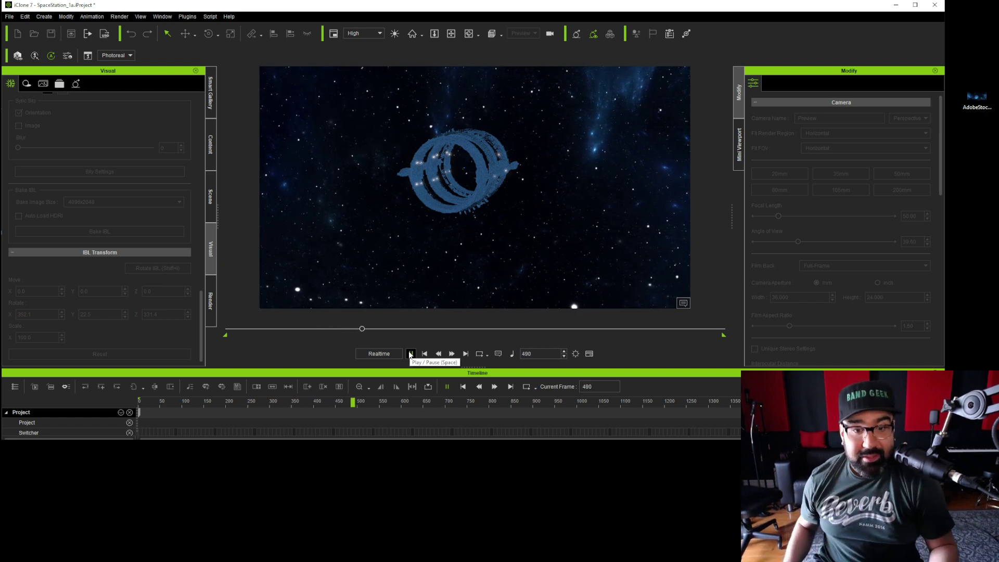
left_click(410, 355)
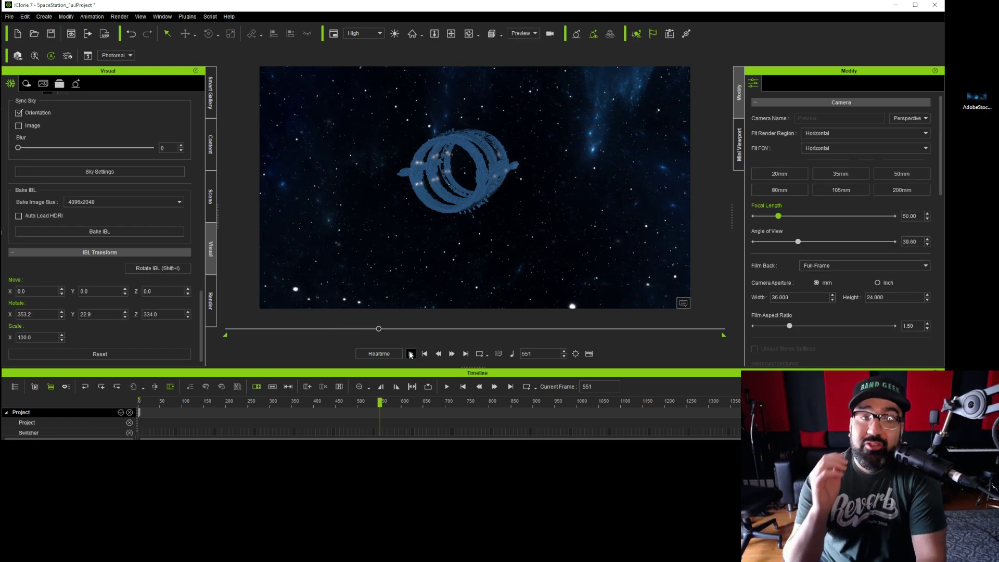